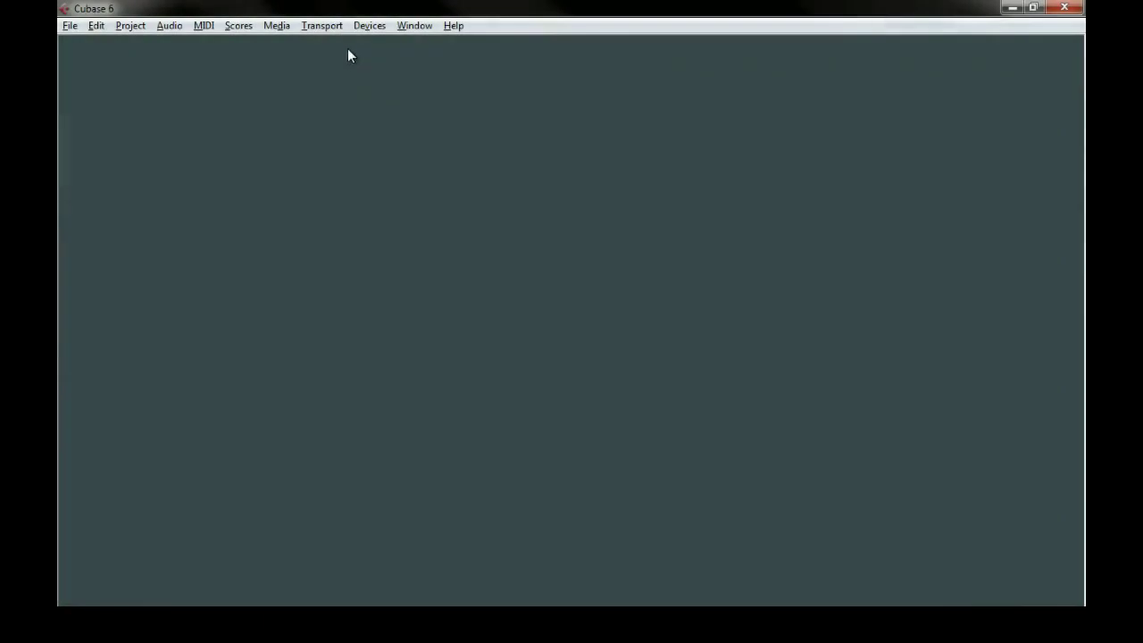
Show the Transport Panel at the bottom of the workspace and bring up the Open Project dialog.
{"action": "left_click", "coordinate": [331, 27]}
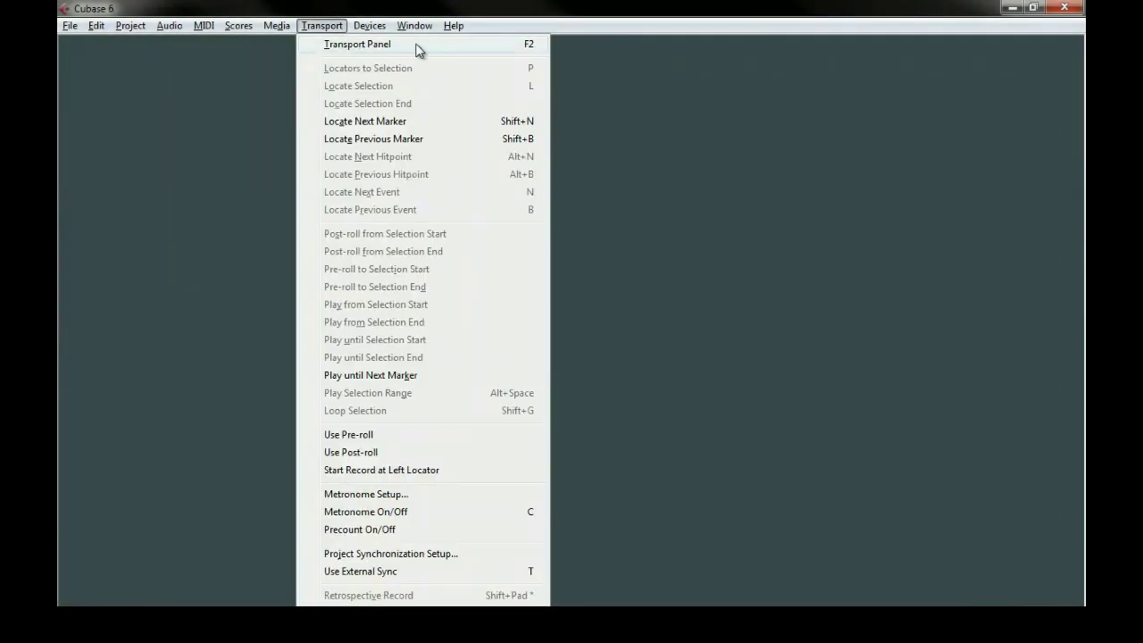
{"action": "left_click", "coordinate": [538, 45]}
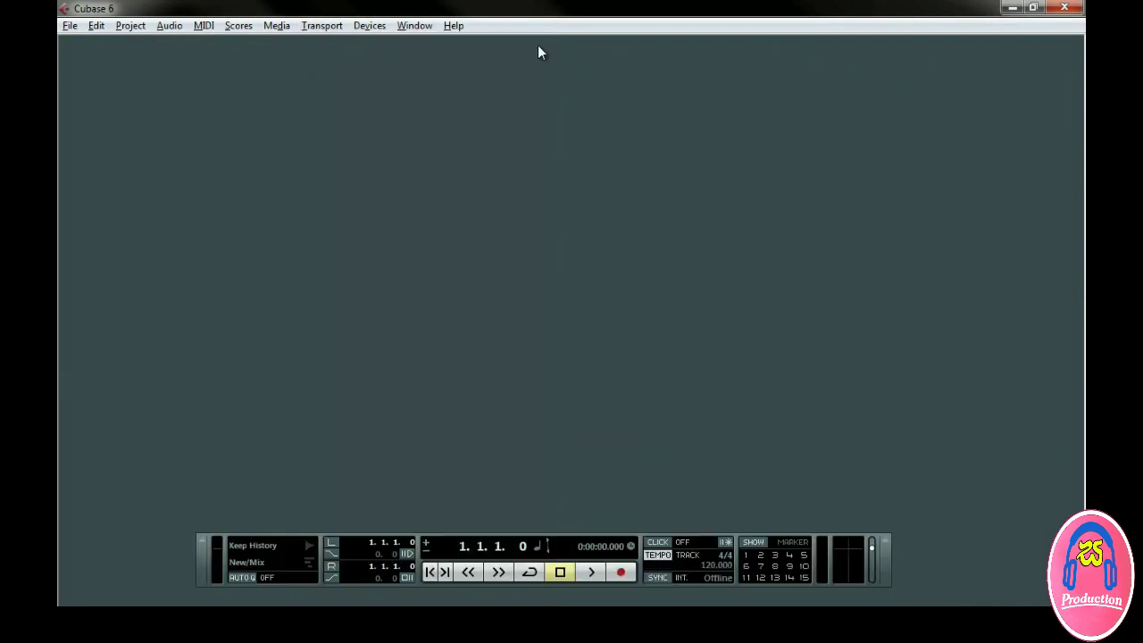
{"action": "left_click", "coordinate": [70, 27]}
{"action": "left_click", "coordinate": [99, 78]}
Load Transport.cpr with its Drums, Bass, Guitar and Piano tracks, then bring up Metronome Setup.
{"action": "double_click", "coordinate": [313, 220]}
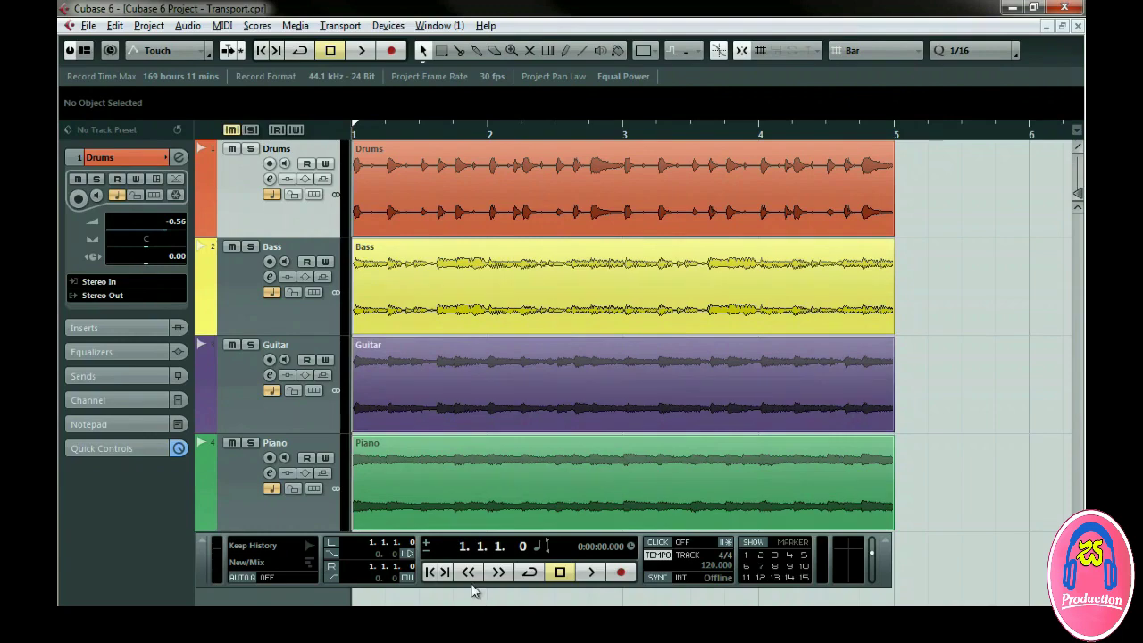
{"action": "left_click", "coordinate": [660, 548], "text": "ctrl"}
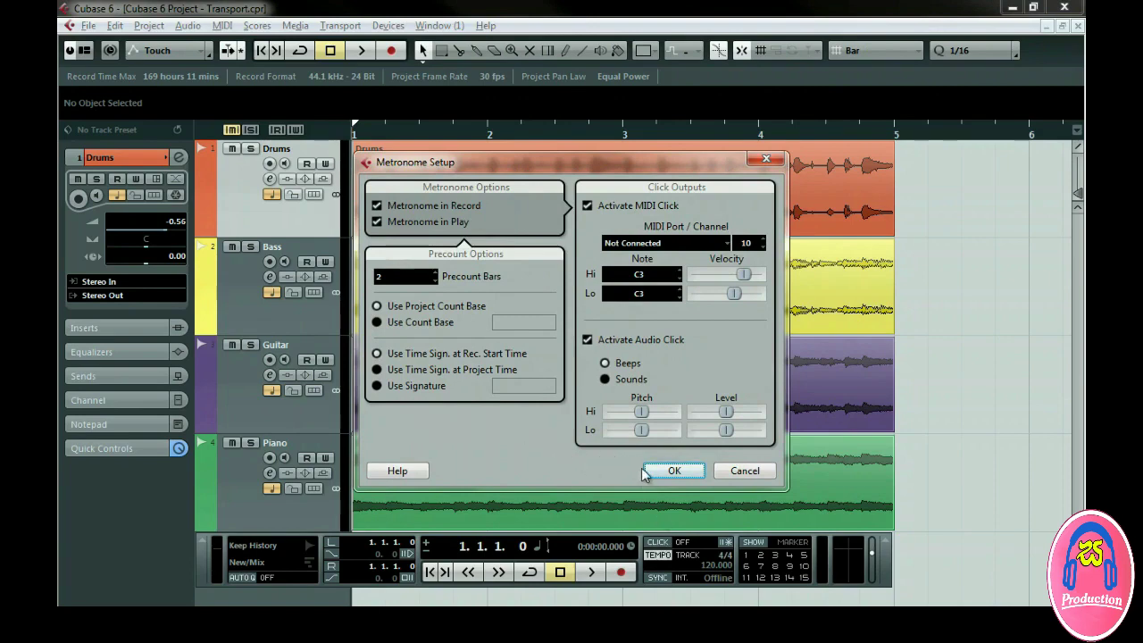
{"action": "left_click", "coordinate": [673, 471]}
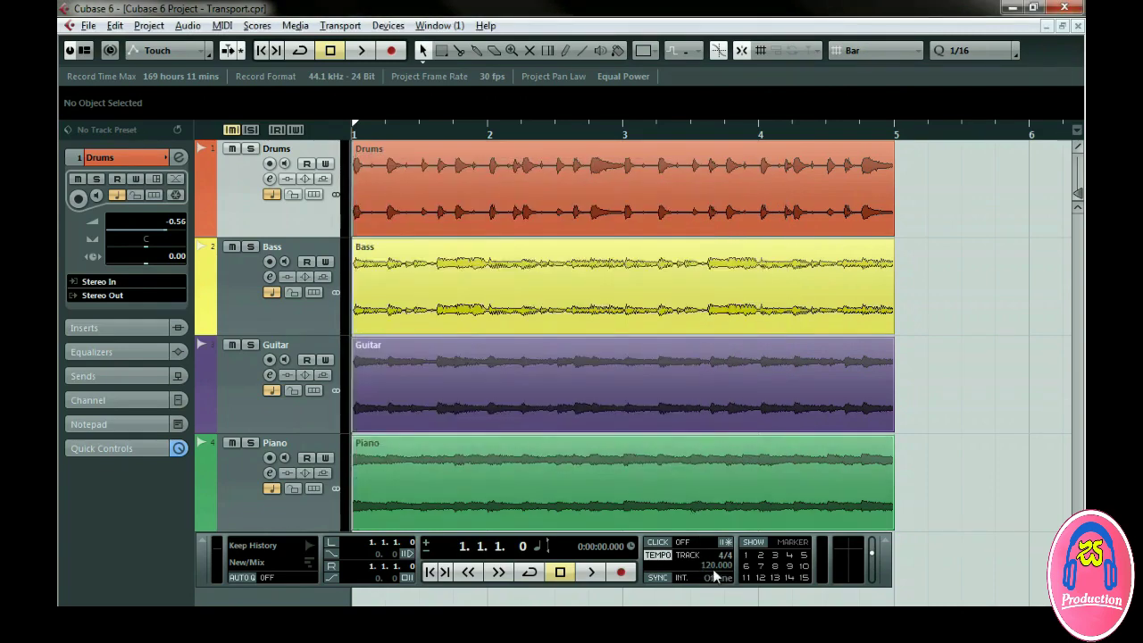
Switch the tempo from track mode to fixed, leaving it at 120.000.
{"action": "left_click", "coordinate": [659, 555]}
{"action": "double_click", "coordinate": [710, 566]}
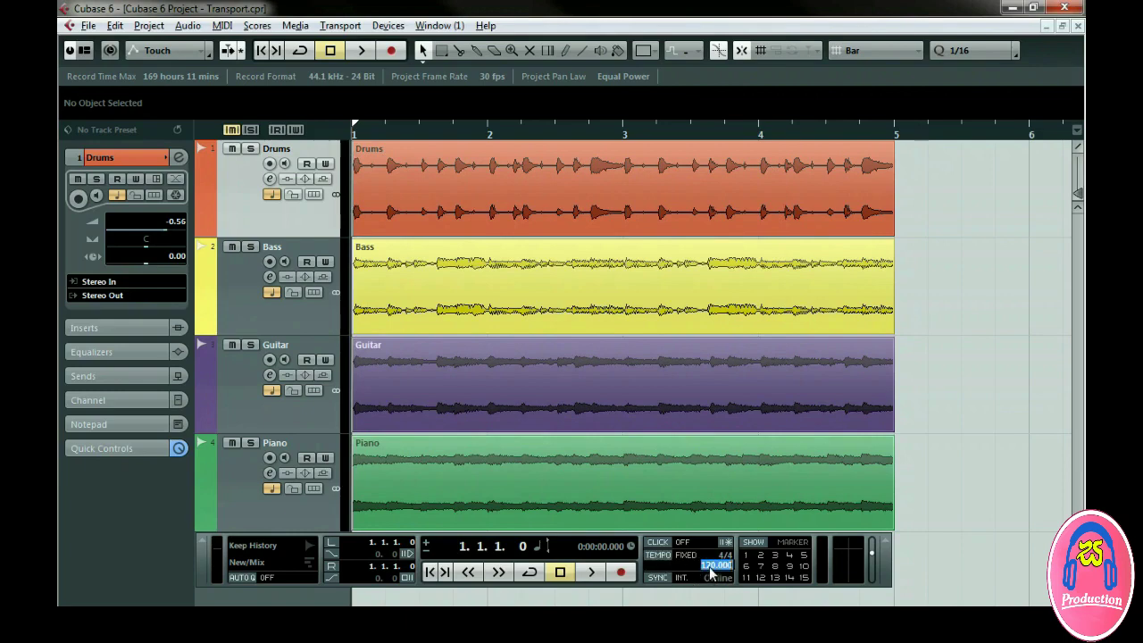
{"action": "key", "text": "Return"}
Add a Tempo track, drag its value down to 95, then delete it again.
{"action": "right_click", "coordinate": [293, 606]}
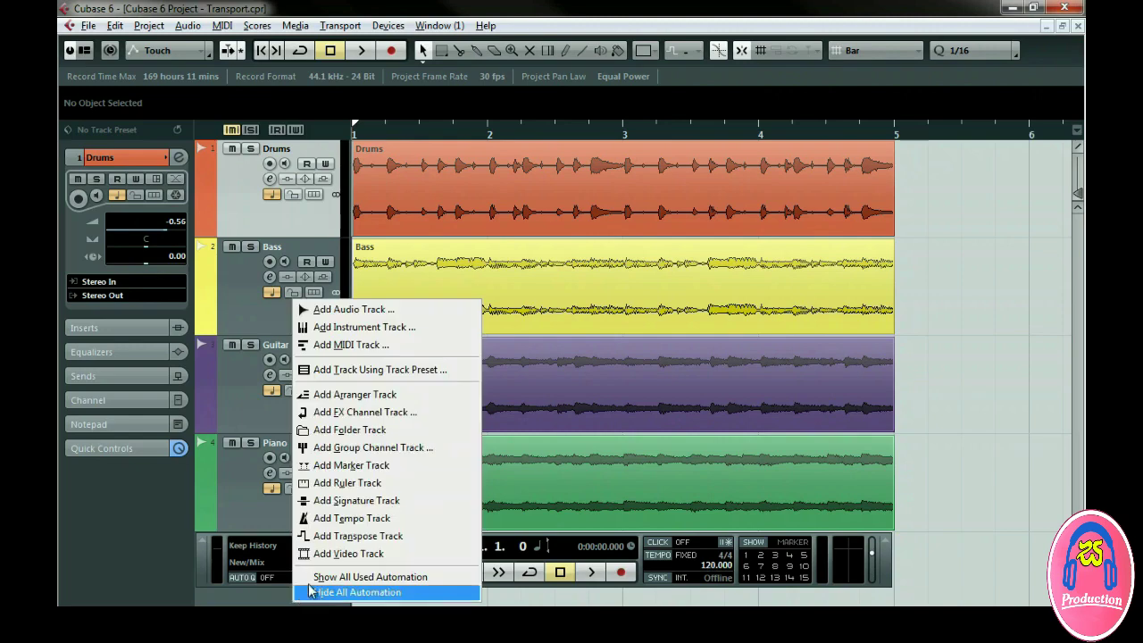
{"action": "left_click", "coordinate": [331, 517]}
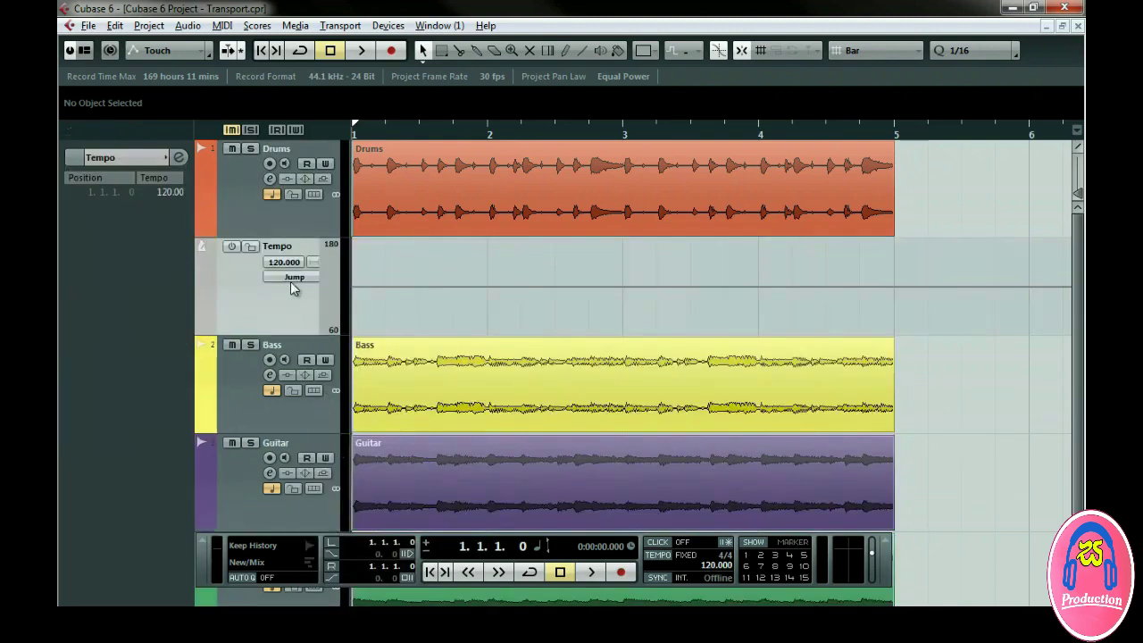
{"action": "left_click_drag", "start_coordinate": [285, 268], "coordinate": [282, 357]}
{"action": "key", "text": "Delete"}
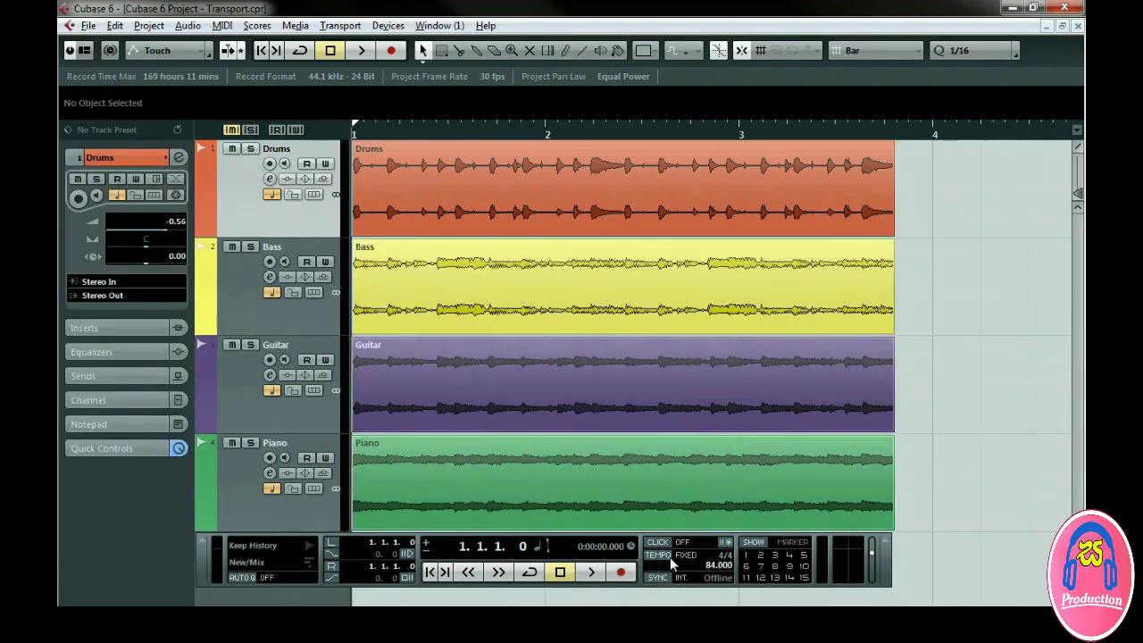
Change the fixed tempo from 84.000 to 120.
{"action": "double_click", "coordinate": [710, 566]}
{"action": "type", "text": "120"}
{"action": "key", "text": "Return"}
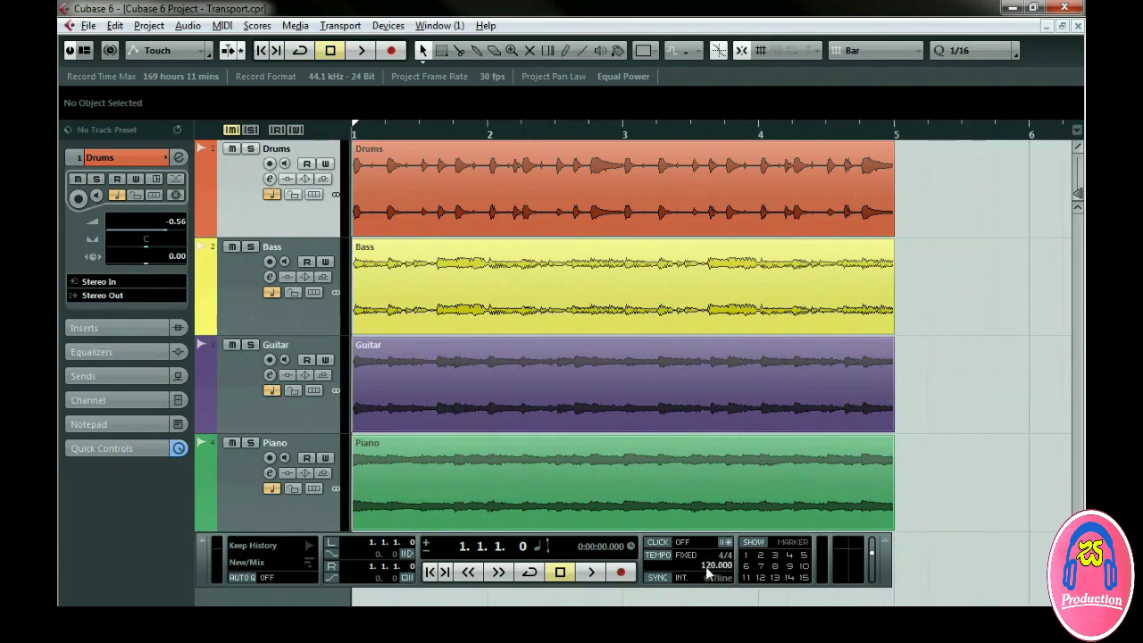
{"action": "left_click", "coordinate": [757, 544]}
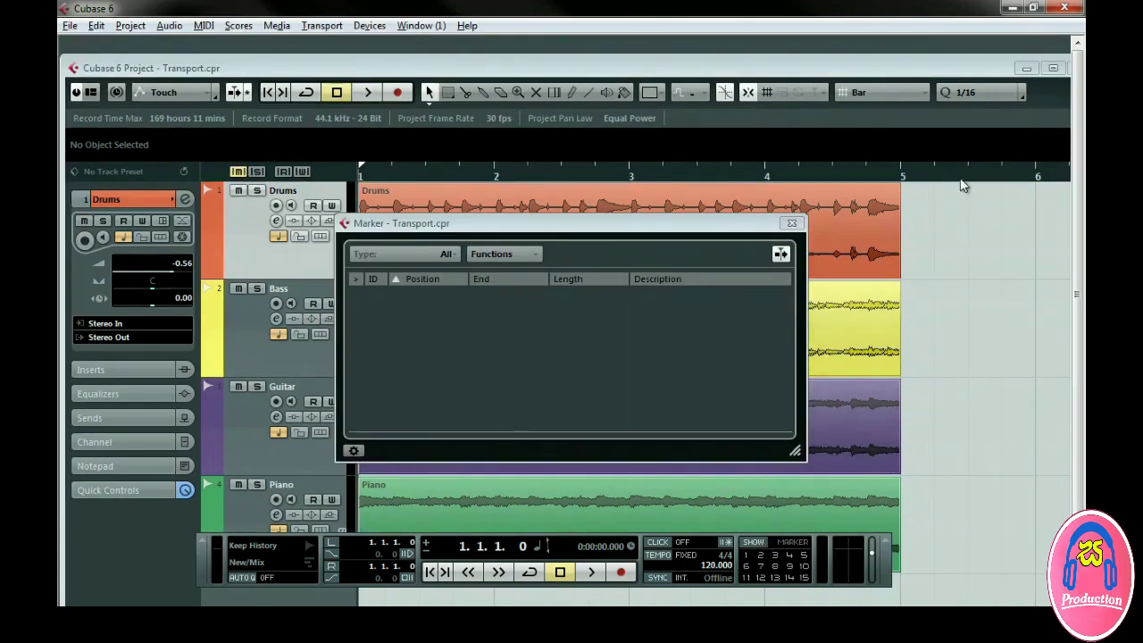
{"action": "left_click", "coordinate": [1052, 68]}
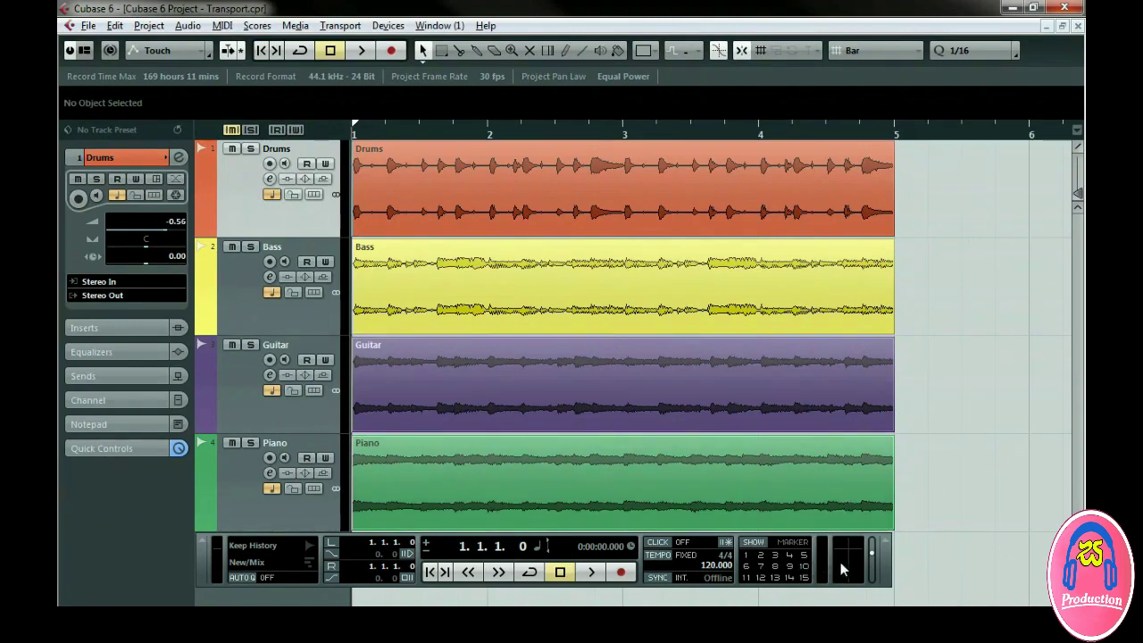
{"action": "mouse_move", "coordinate": [873, 556]}
{"action": "left_mouse_down"}
{"action": "mouse_move", "coordinate": [873, 571]}
{"action": "mouse_move", "coordinate": [871, 554]}
{"action": "left_mouse_up"}
Show all Transport Panel sections and move the panel further left.
{"action": "right_click", "coordinate": [885, 561]}
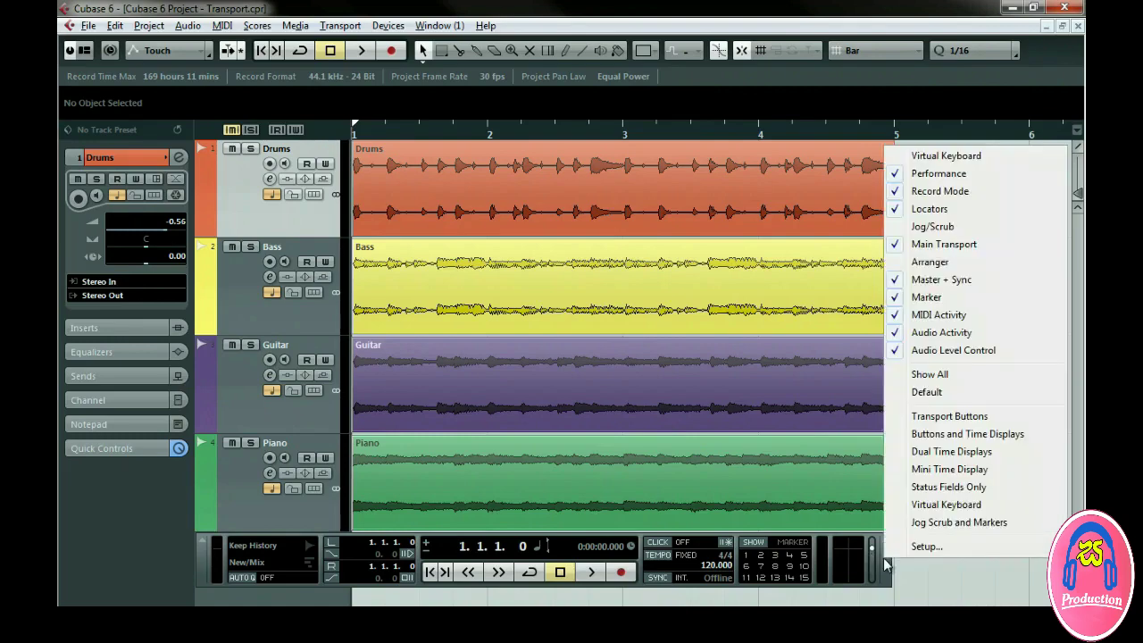
{"action": "left_click", "coordinate": [914, 381]}
{"action": "left_click_drag", "start_coordinate": [219, 580], "coordinate": [67, 568]}
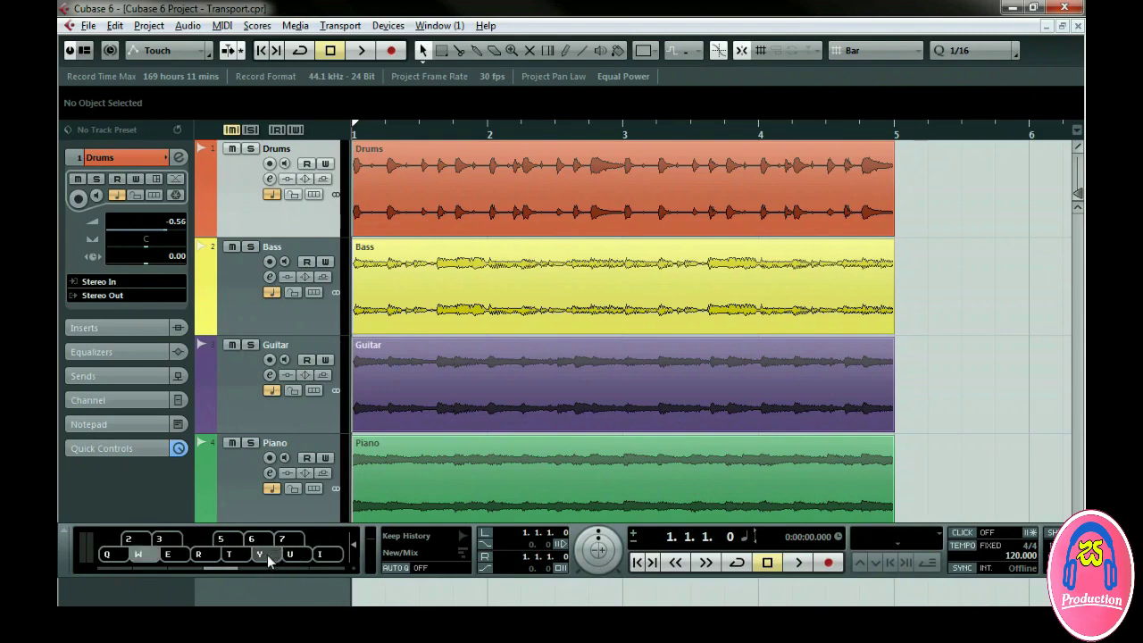
Play notes on the virtual keyboard with the R, W, T, Q and Y keys.
{"action": "key", "text": "r"}
{"action": "key", "text": "w"}
{"action": "key", "text": "t"}
{"action": "key", "text": "w"}
{"action": "key", "text": "t"}
{"action": "key", "text": "q"}
{"action": "key", "text": "y"}
Toggle Auto Quantize on and off, leaving it off, and set the locators from bar 1 to bar 5.
{"action": "left_click", "coordinate": [427, 568]}
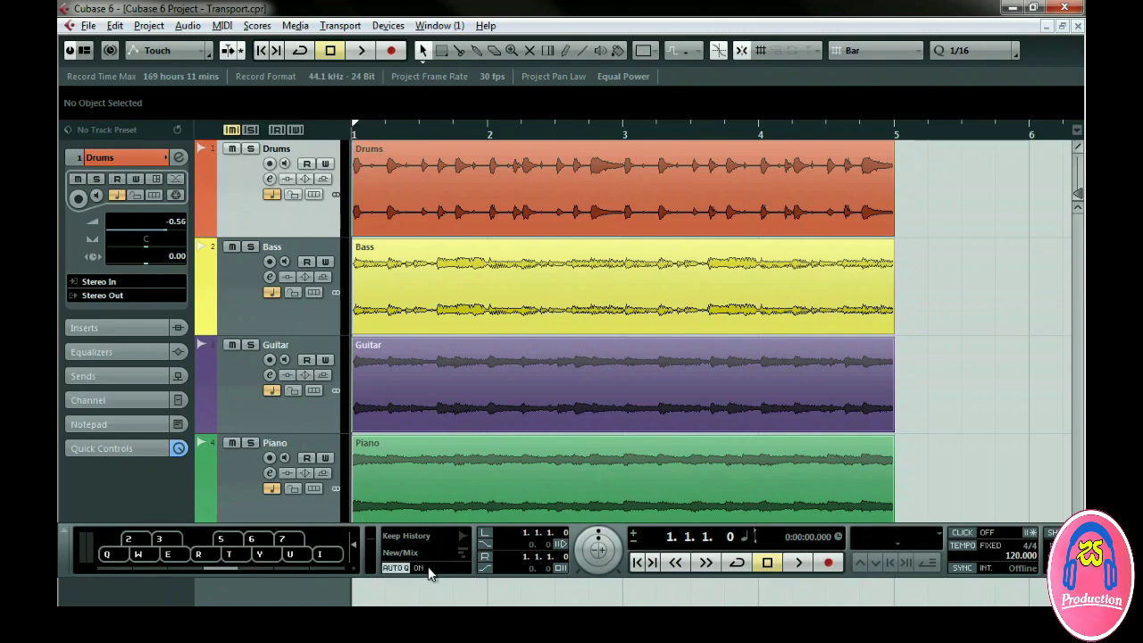
{"action": "left_click", "coordinate": [427, 569]}
{"action": "left_click", "coordinate": [427, 569]}
{"action": "left_click", "coordinate": [426, 568]}
{"action": "left_click_drag", "start_coordinate": [396, 116], "coordinate": [887, 133]}
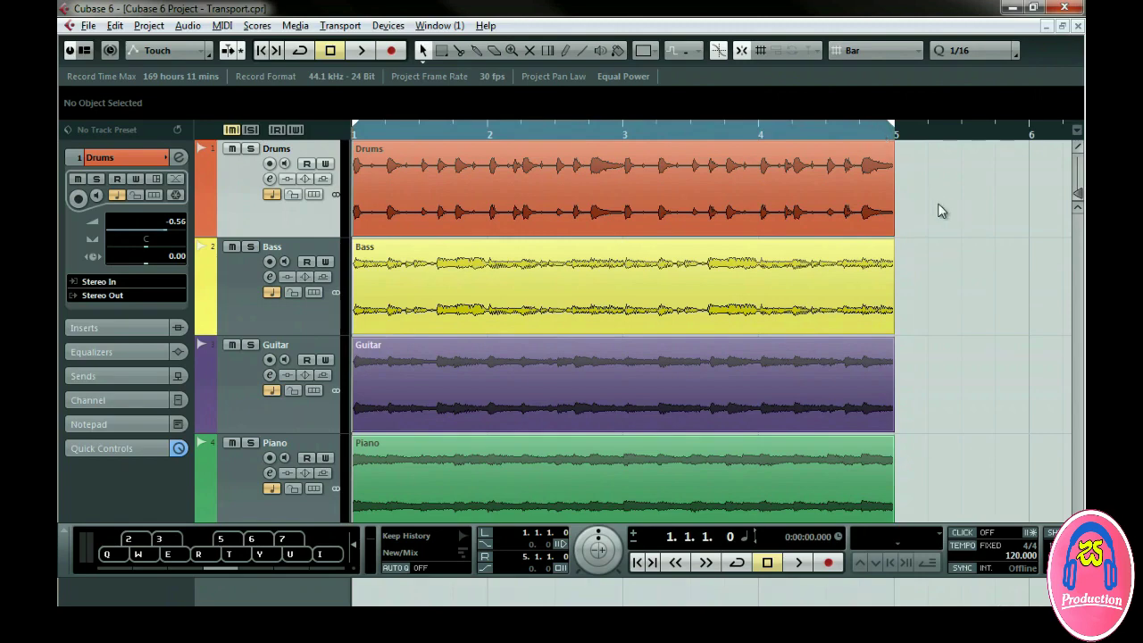
Turn on Cycle, play the bars 1–5 loop, and stop playback back at bar 1.
{"action": "left_click", "coordinate": [866, 207]}
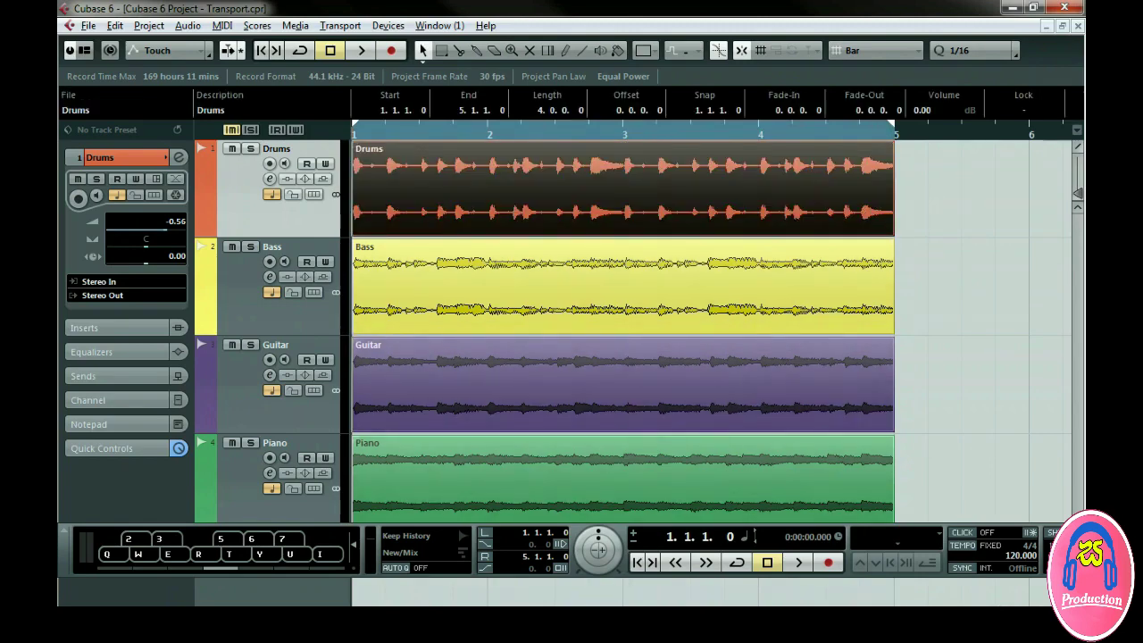
{"action": "key", "text": "ctrl+shift+a"}
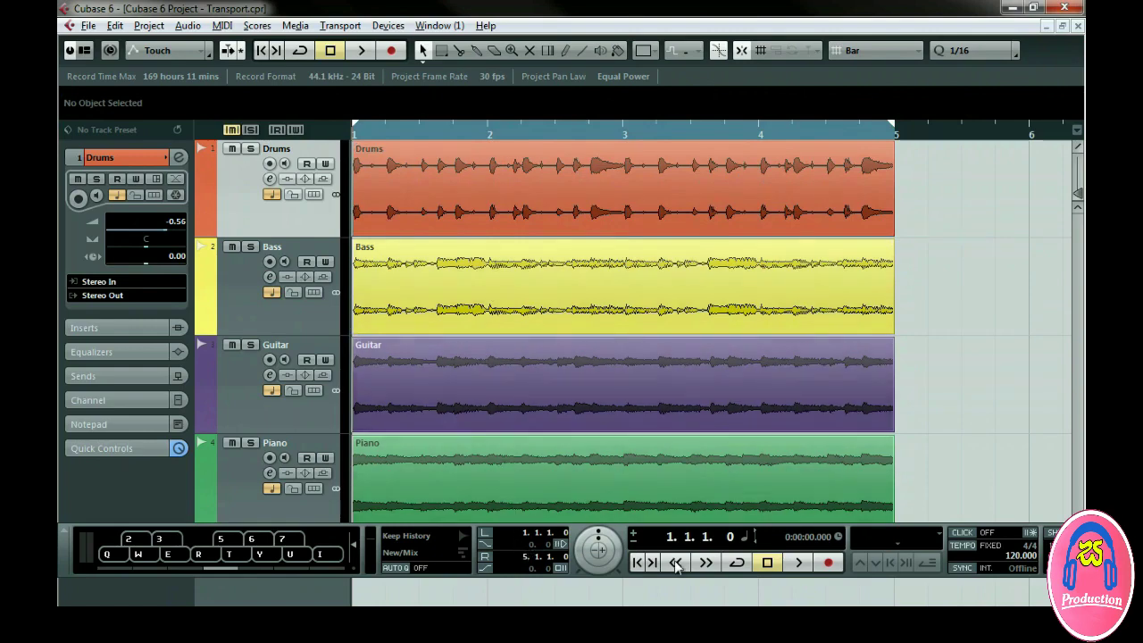
{"action": "left_click", "coordinate": [738, 565]}
{"action": "left_click", "coordinate": [800, 563]}
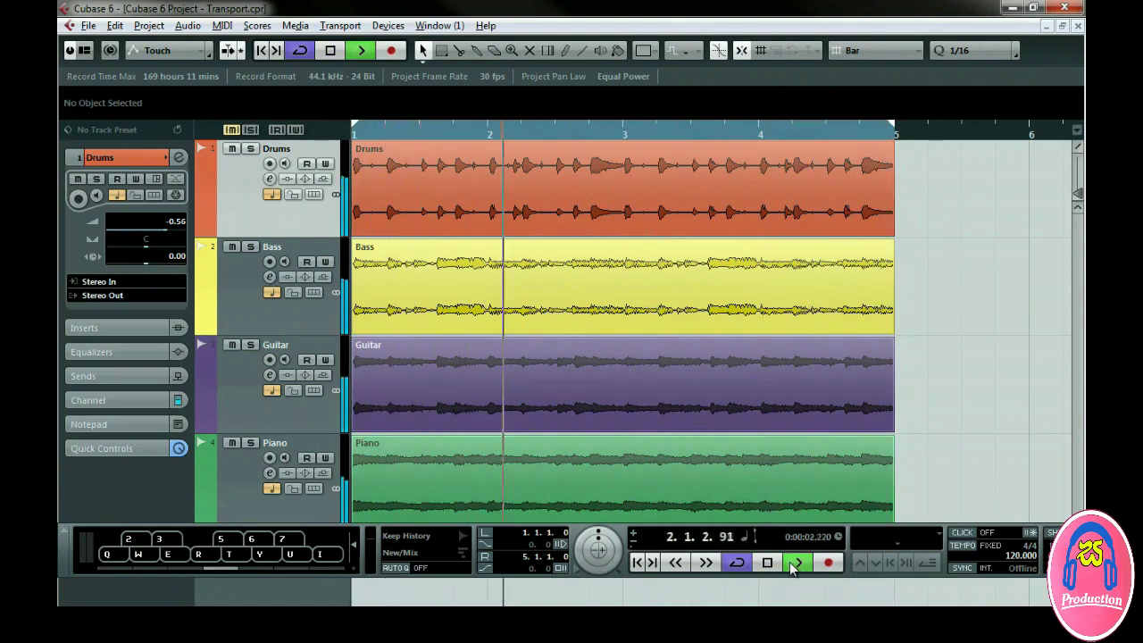
{"action": "key", "text": "space"}
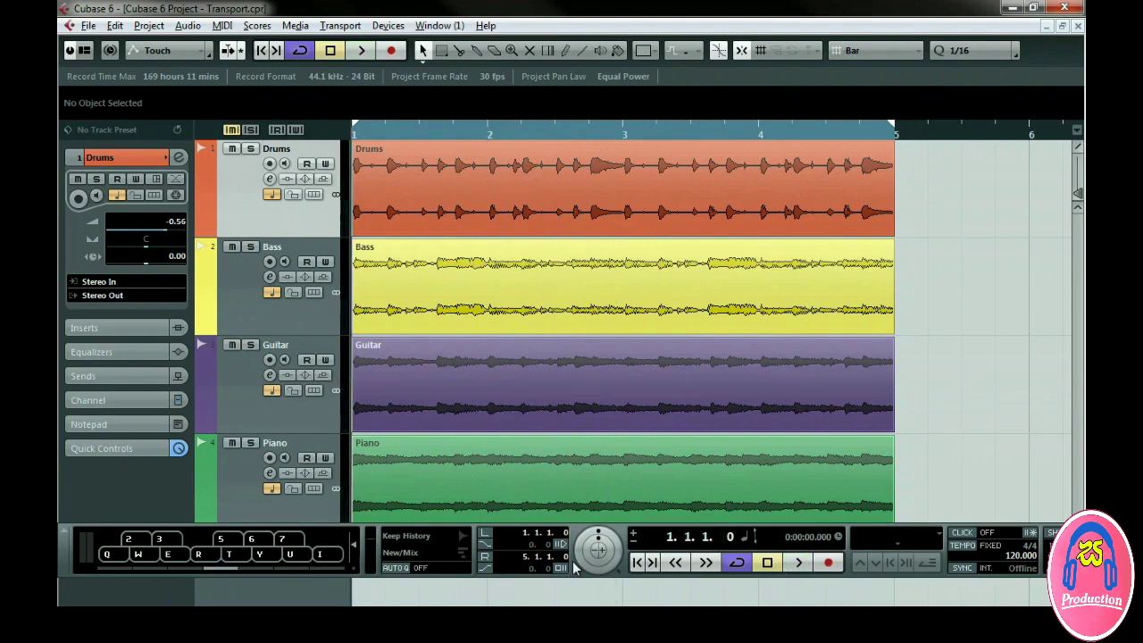
Jump to the right locator at bar 5 and back to bar 1, then shuttle forward and play briefly.
{"action": "left_click", "coordinate": [487, 558]}
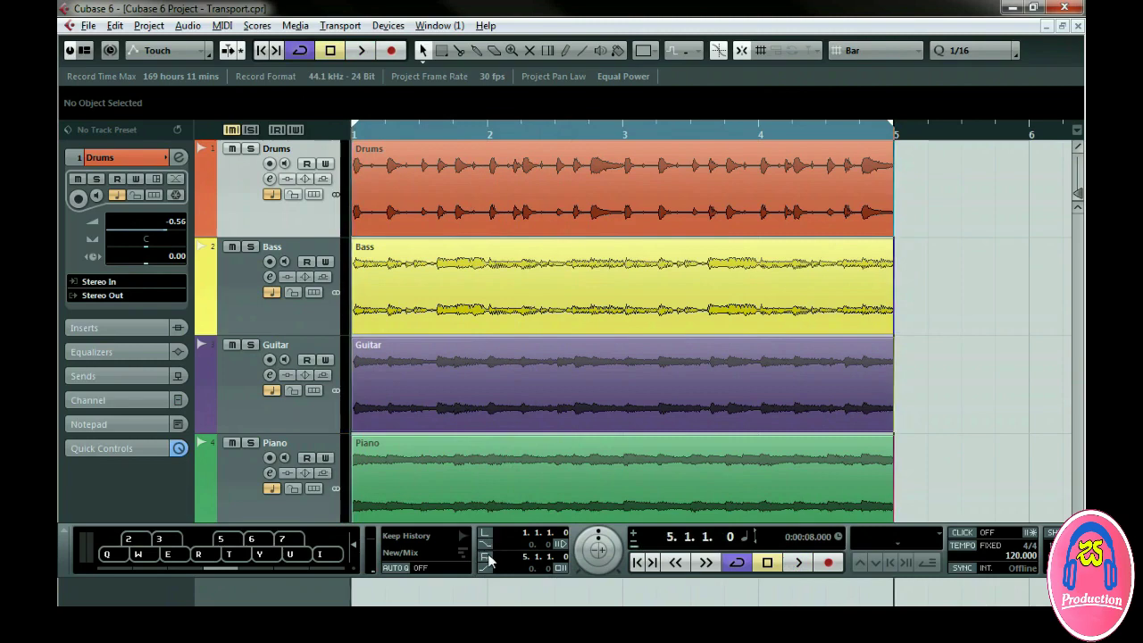
{"action": "left_click", "coordinate": [488, 536]}
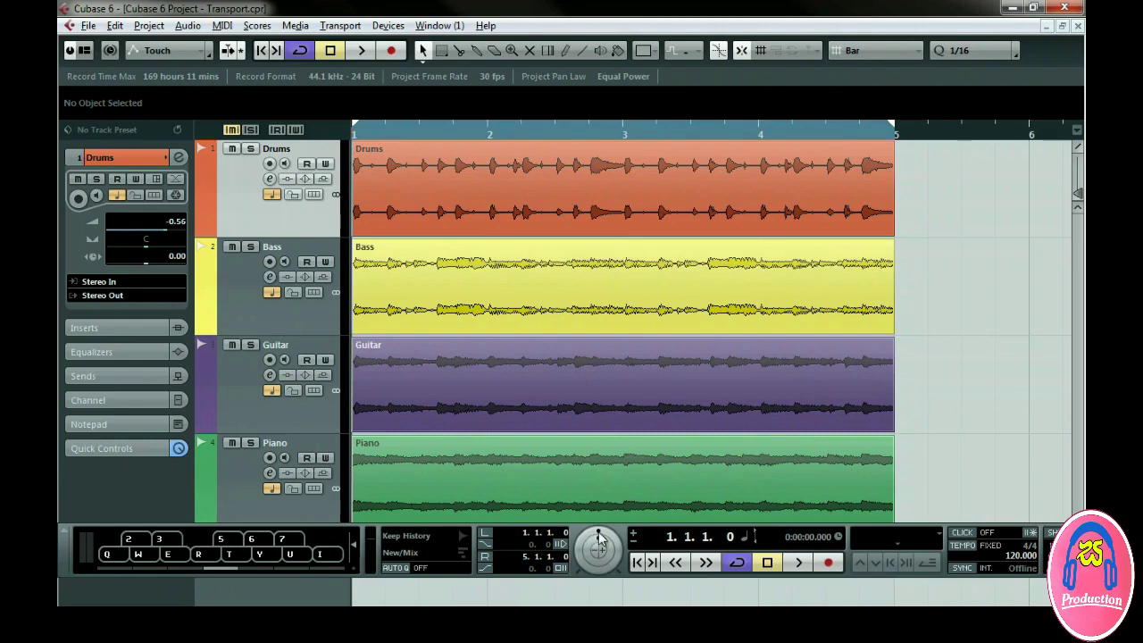
{"action": "left_click_drag", "start_coordinate": [599, 538], "coordinate": [627, 560]}
{"action": "key", "text": "space"}
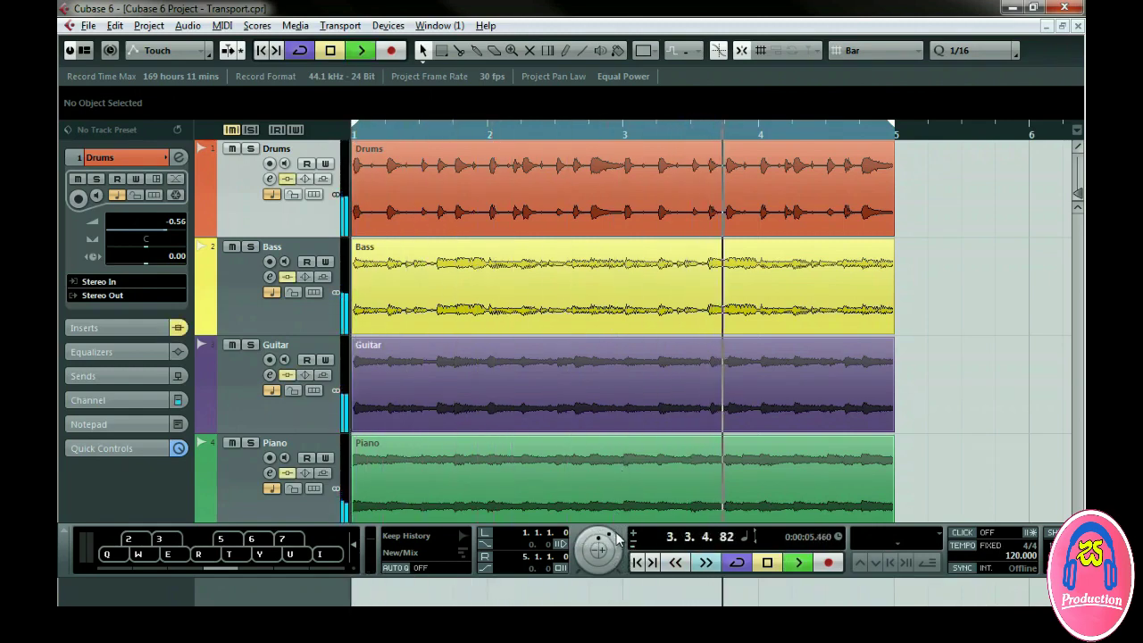
{"action": "key", "text": "space"}
Scrub the playhead back and forth around bar 4, leaving it stopped at 4.1.4.27.
{"action": "left_click_drag", "start_coordinate": [616, 551], "coordinate": [690, 489]}
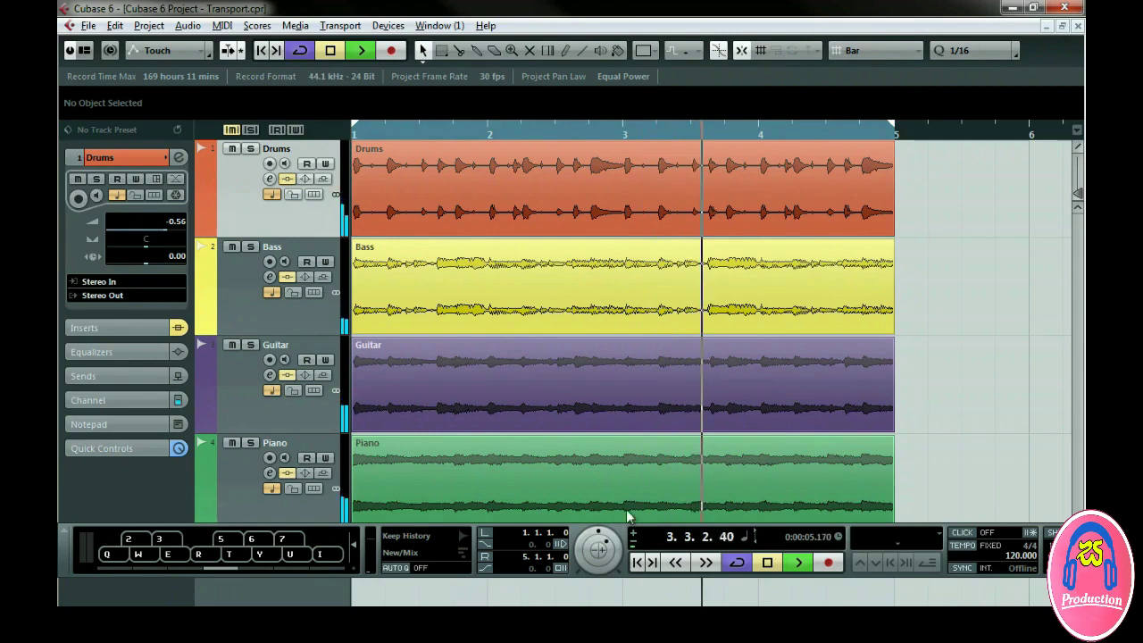
{"action": "key", "text": "space"}
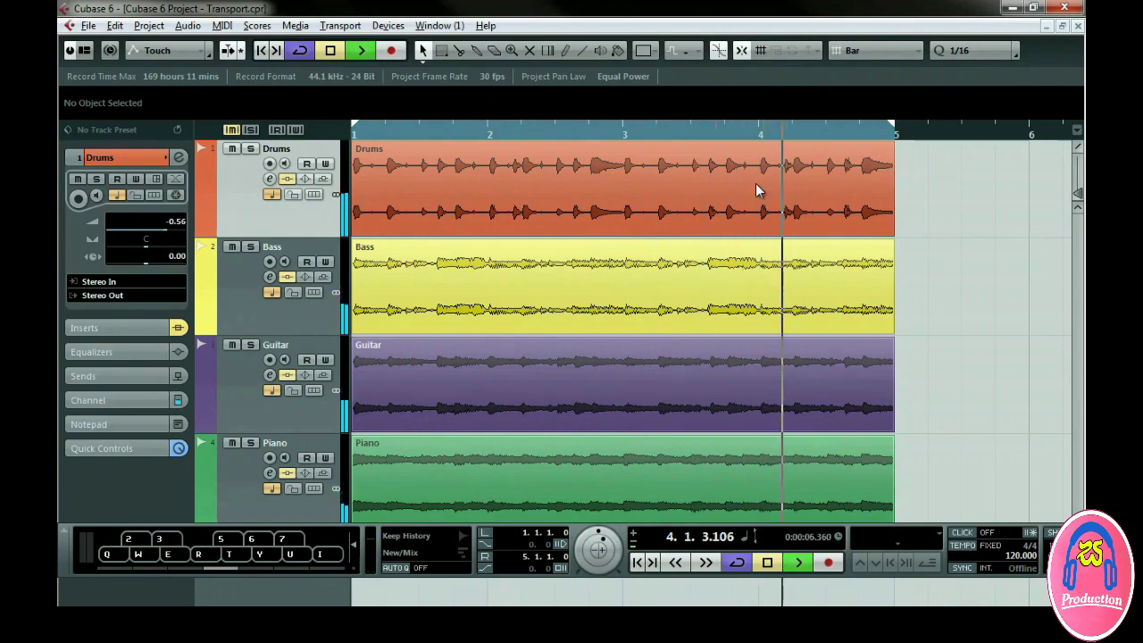
{"action": "left_click", "coordinate": [753, 186]}
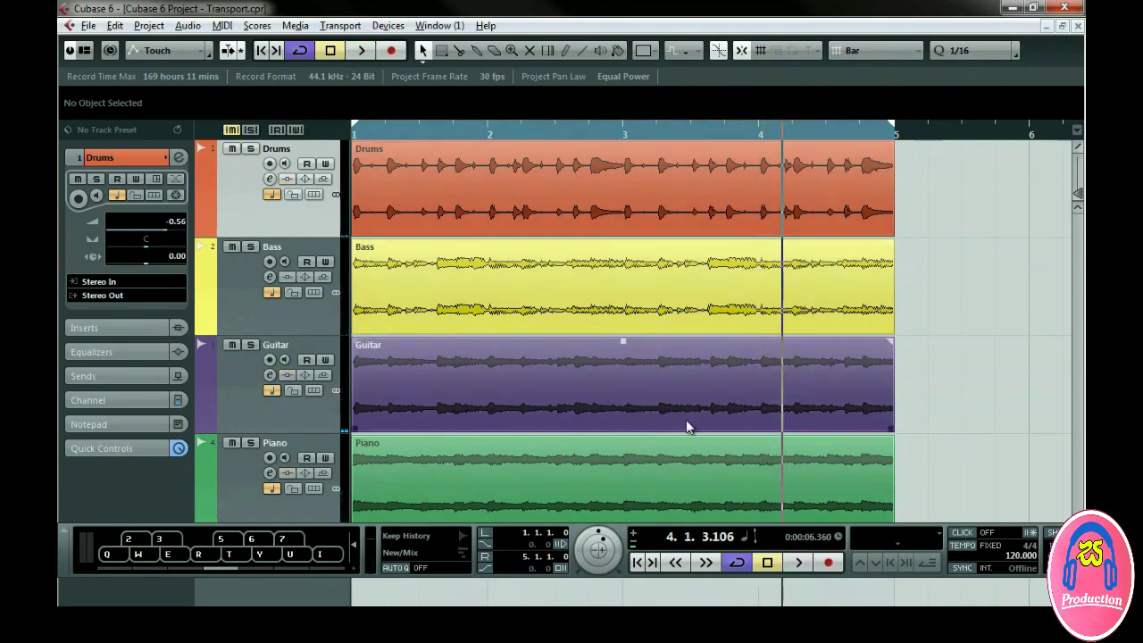
{"action": "left_click_drag", "start_coordinate": [603, 558], "coordinate": [598, 560]}
{"action": "left_click_drag", "start_coordinate": [597, 558], "coordinate": [597, 542]}
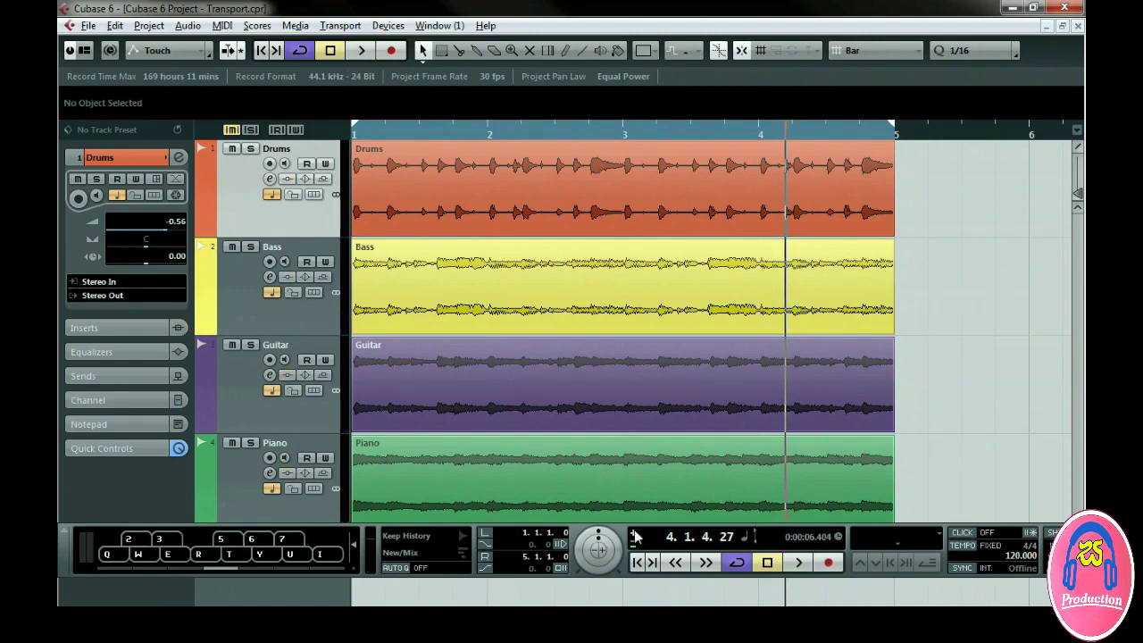
Try Seconds on the main display, return it to Bars+Beats, and set the secondary display to Seconds.
{"action": "left_click", "coordinate": [745, 541]}
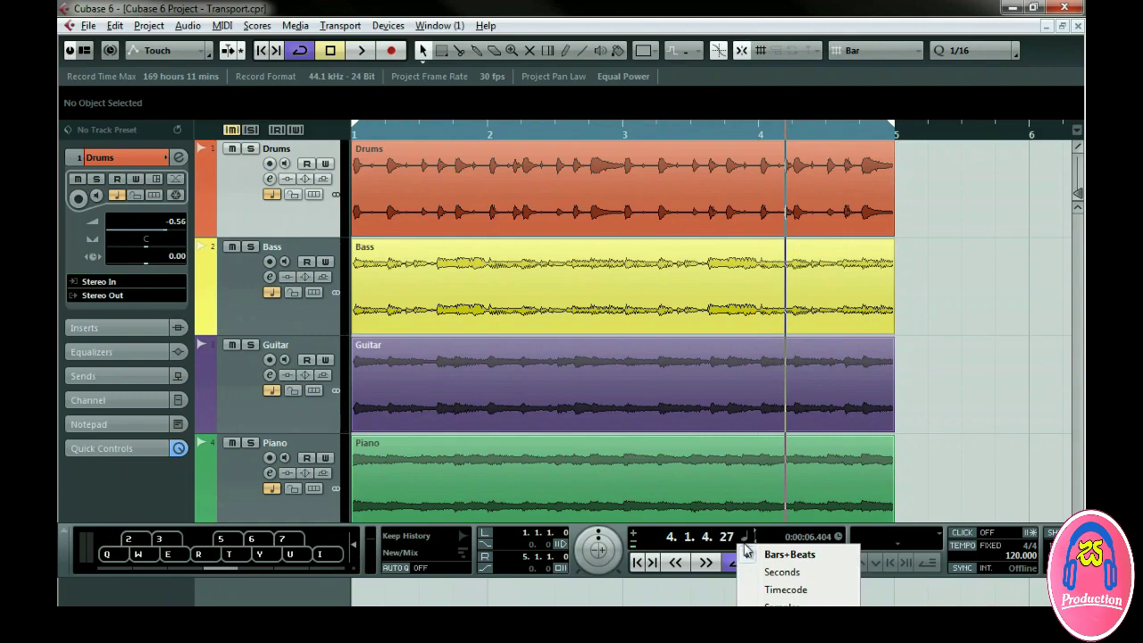
{"action": "left_click", "coordinate": [760, 573]}
{"action": "left_click", "coordinate": [748, 539]}
{"action": "left_click", "coordinate": [761, 552]}
{"action": "left_click", "coordinate": [838, 536]}
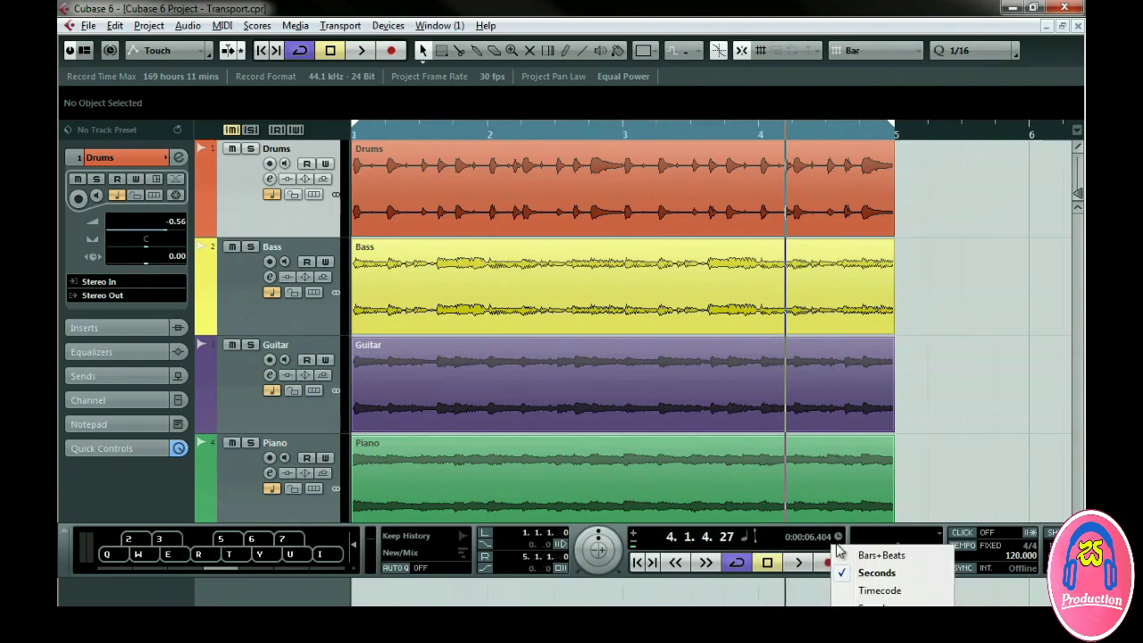
{"action": "left_click", "coordinate": [844, 575]}
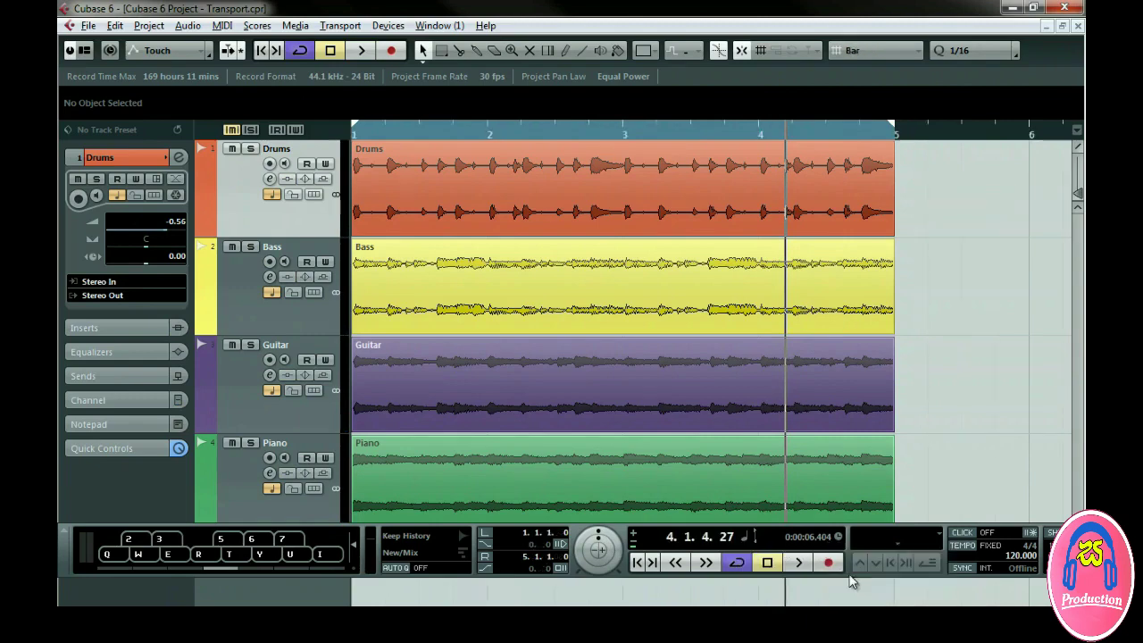
Swap the primary and secondary time displays back and forth, then pick a format from the time-format list.
{"action": "left_click", "coordinate": [754, 539]}
{"action": "left_click", "coordinate": [754, 539]}
{"action": "left_click", "coordinate": [754, 538]}
{"action": "left_click", "coordinate": [754, 538]}
{"action": "left_click", "coordinate": [754, 538]}
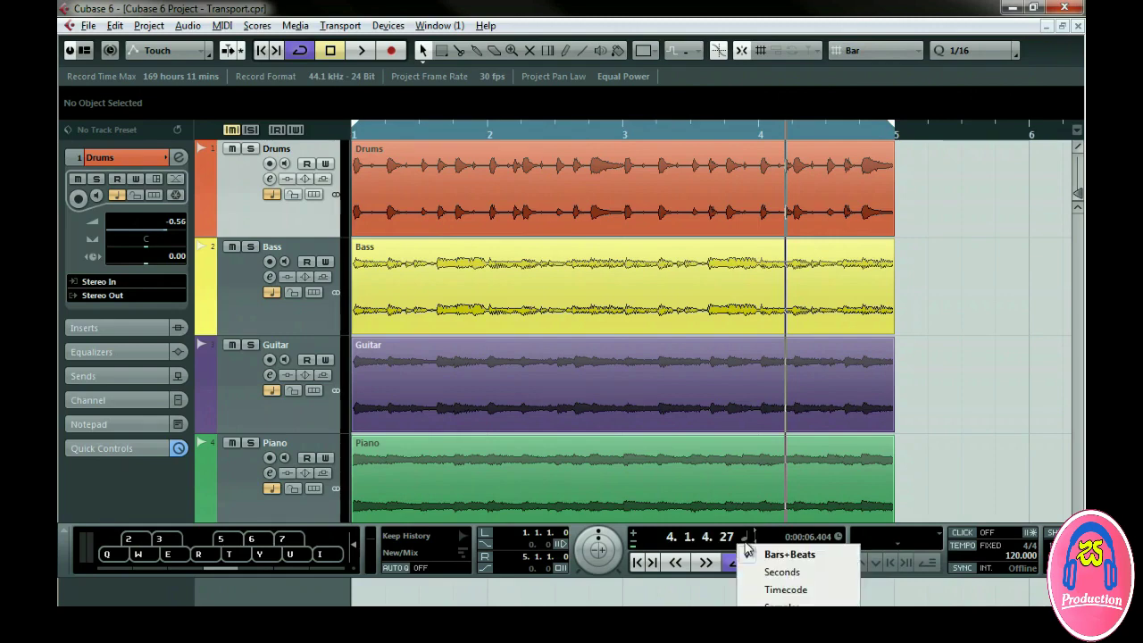
{"action": "left_click", "coordinate": [759, 572]}
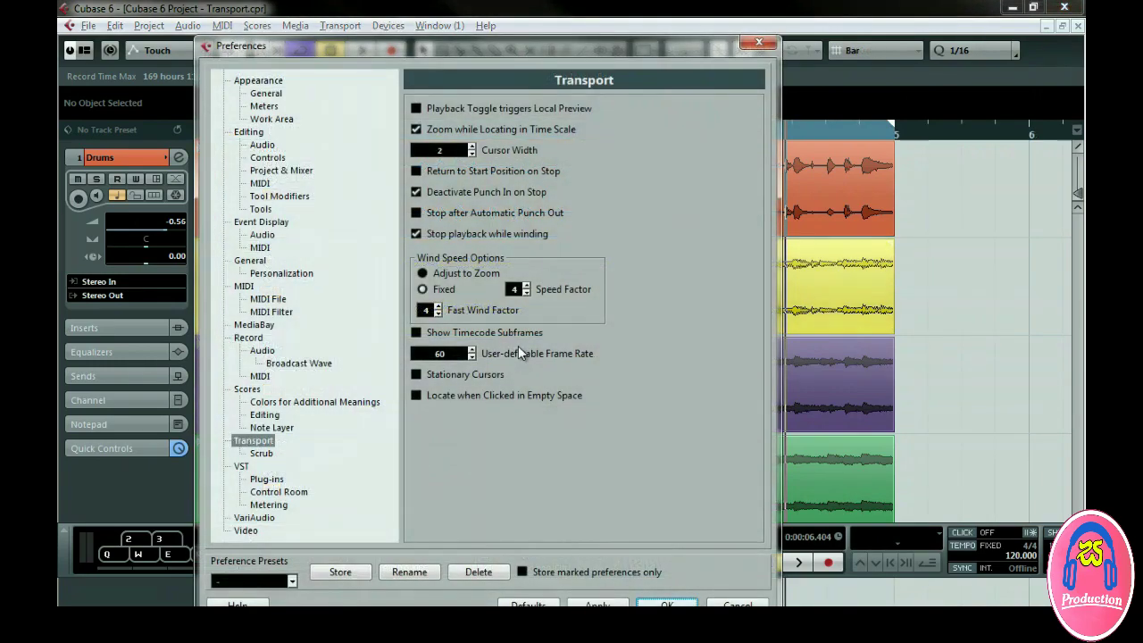
Enable Show Timecode Subframes and lower the user-definable frame rate to 57.
{"action": "left_click", "coordinate": [421, 334]}
{"action": "left_click", "coordinate": [471, 357]}
{"action": "left_click", "coordinate": [471, 358]}
{"action": "left_click", "coordinate": [471, 357]}
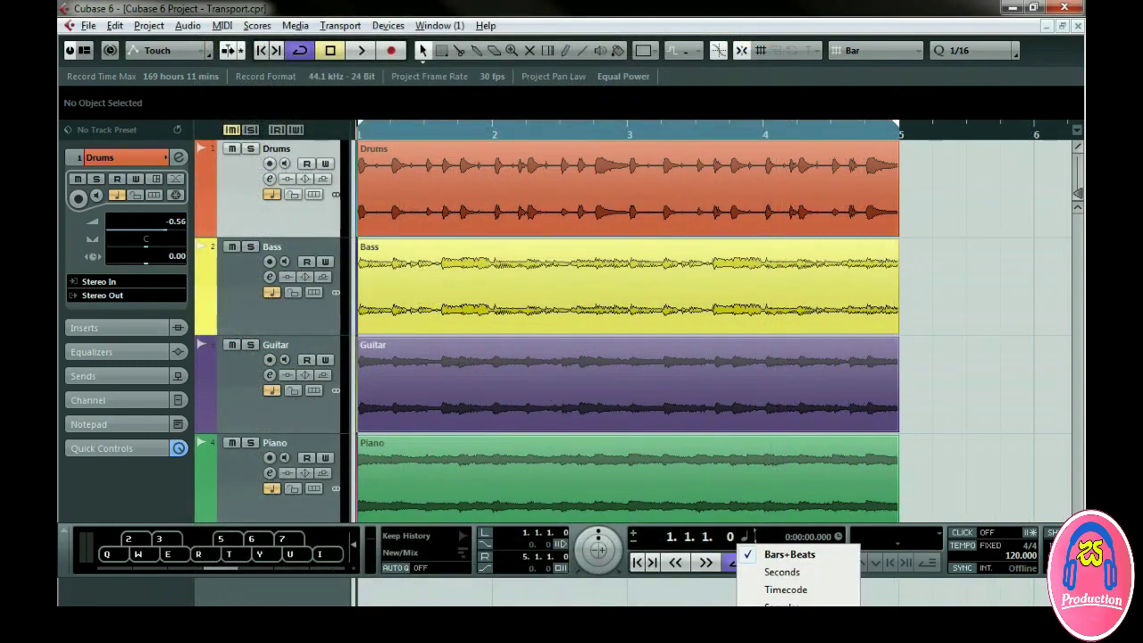
Choose Timecode so positions read 0.00.00.00.00 with locators ending at 0.00.08.00.00.
{"action": "left_click", "coordinate": [785, 589]}
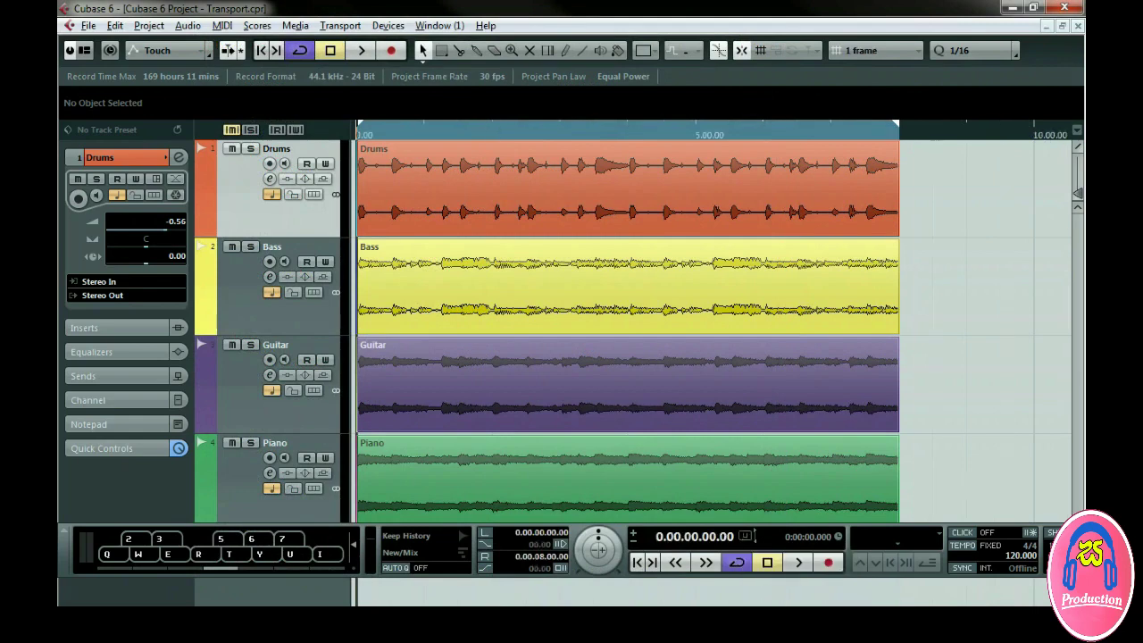
Reset the Transport Panel to its Default section layout from its right-click menu.
{"action": "right_click", "coordinate": [845, 562]}
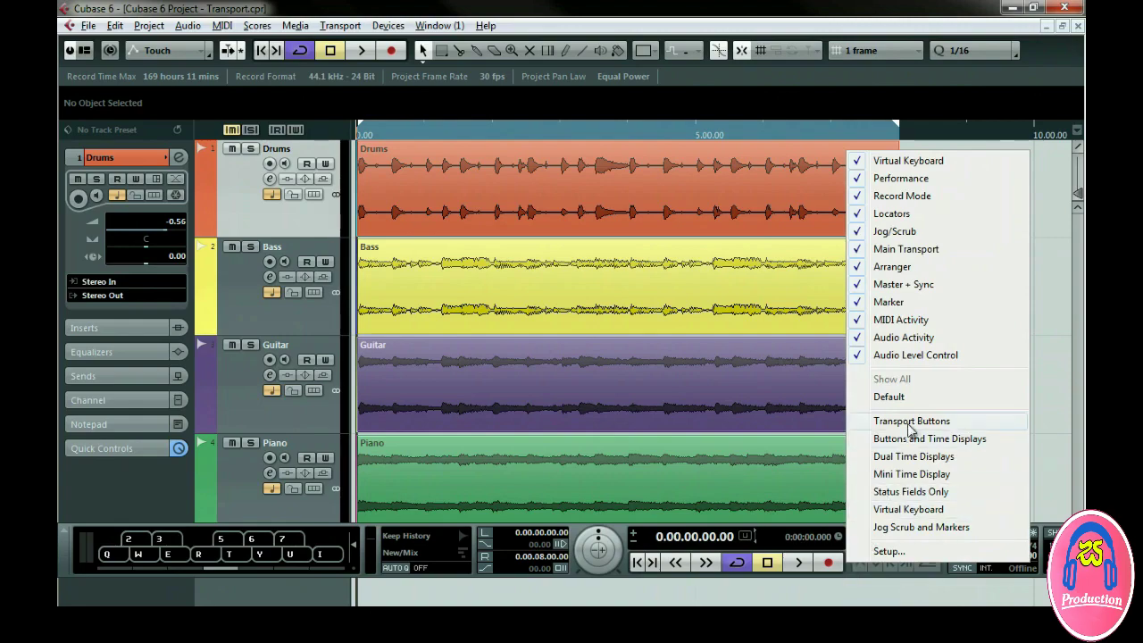
{"action": "left_click", "coordinate": [891, 396]}
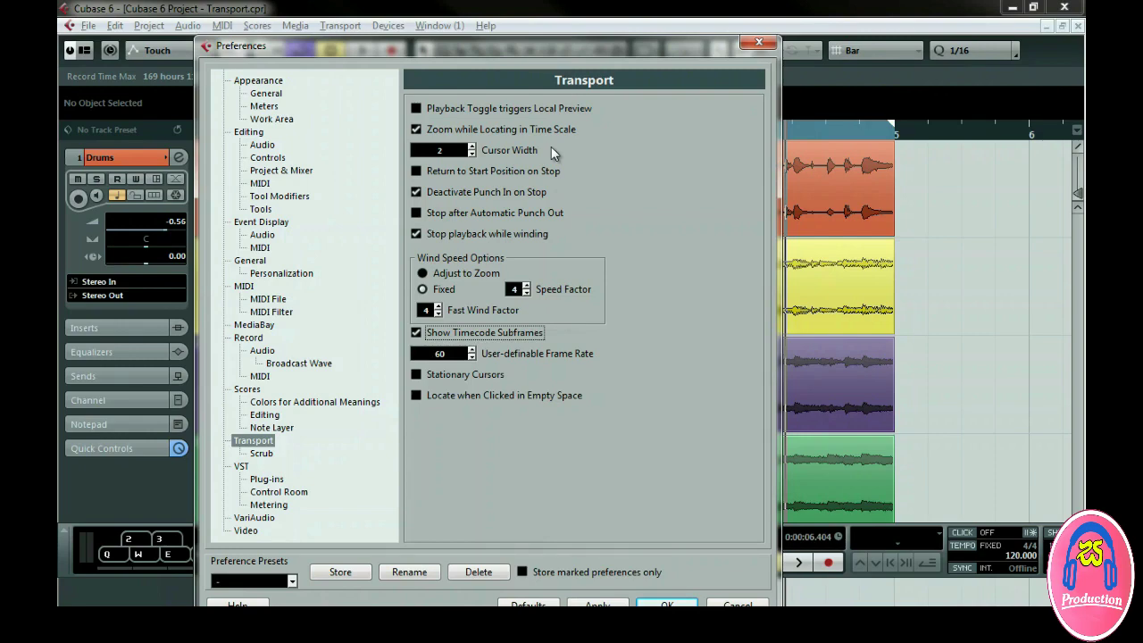
Set Cursor Width to 3, enable Return to Start Position on Stop, and test with Space.
{"action": "left_click", "coordinate": [471, 153]}
{"action": "left_click", "coordinate": [471, 148]}
{"action": "left_click", "coordinate": [472, 147]}
{"action": "left_click", "coordinate": [416, 171]}
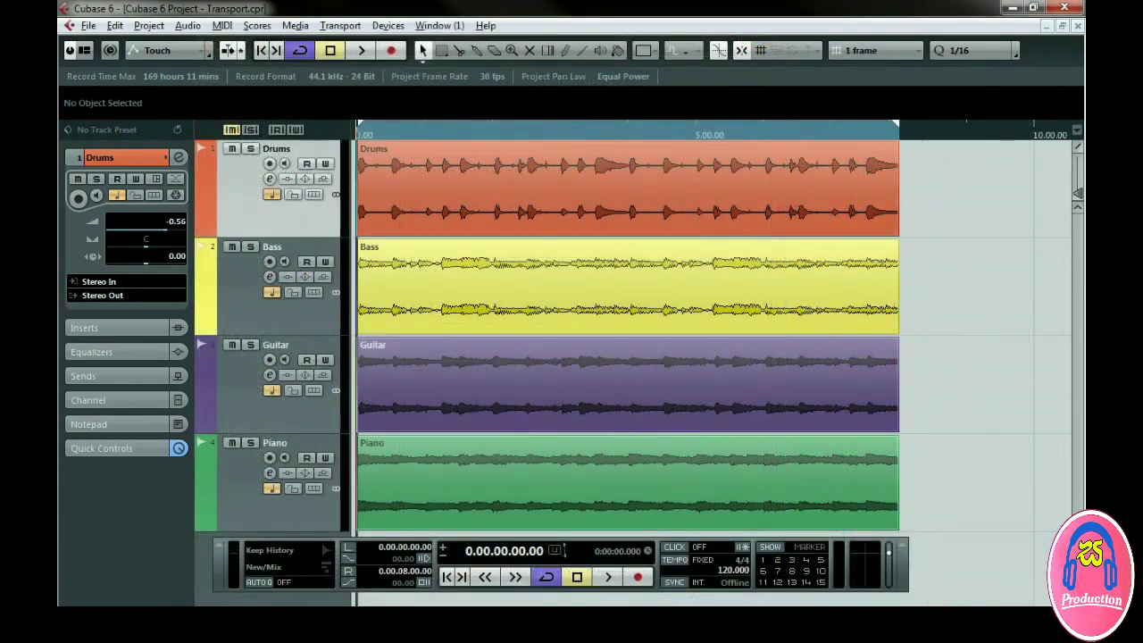
{"action": "key", "text": "space"}
{"action": "key", "text": "space"}
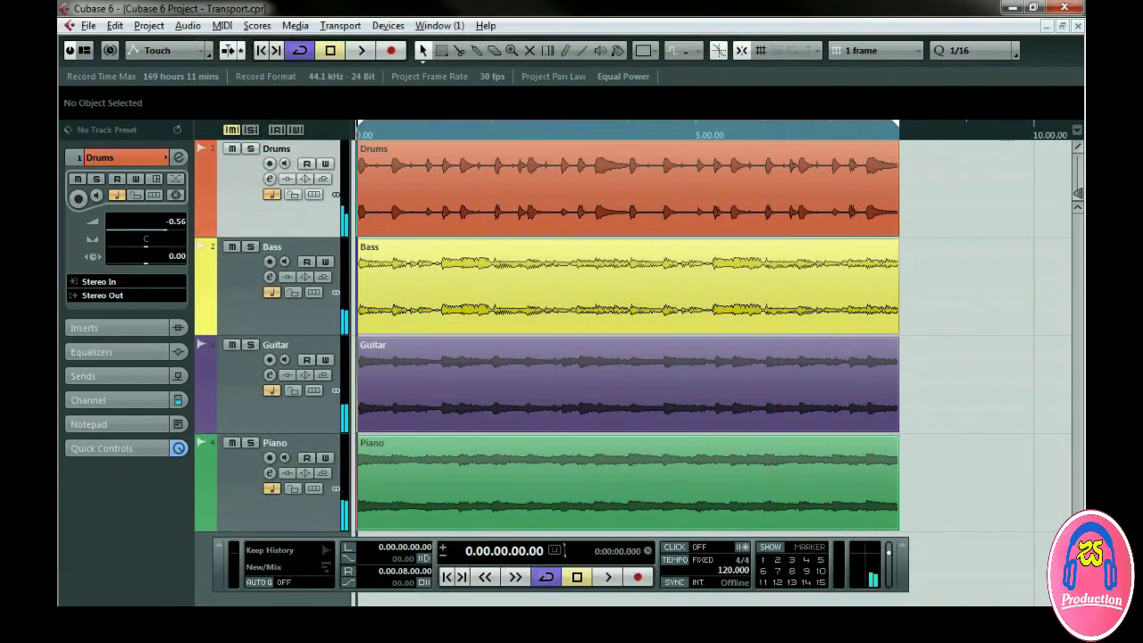
{"action": "key", "text": "space"}
{"action": "key", "text": "space"}
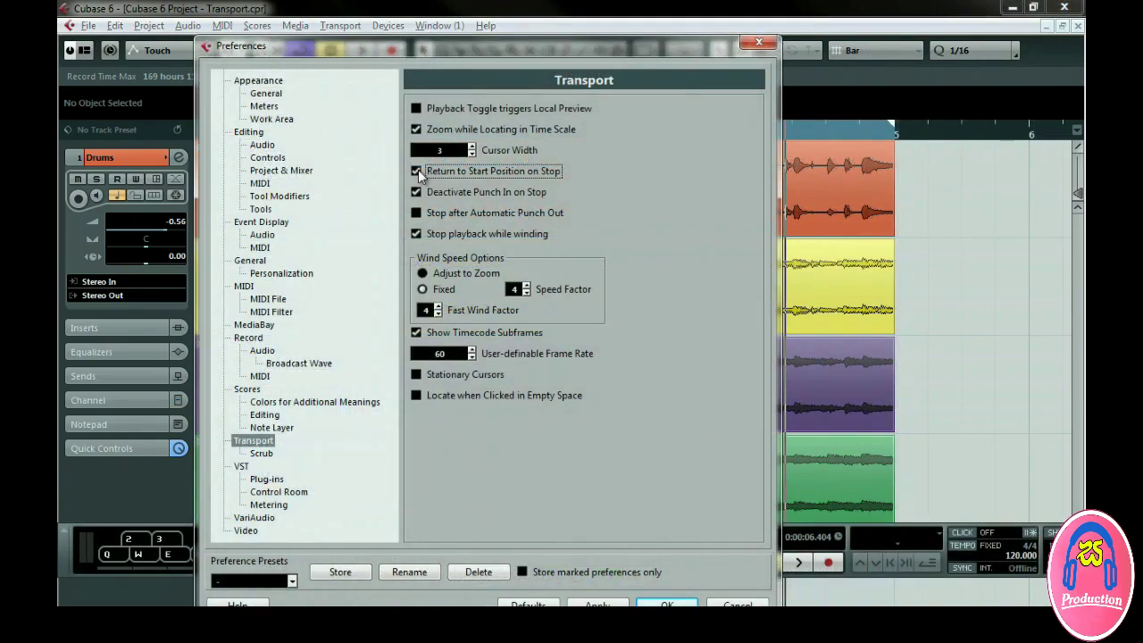
Untick Deactivate Punch In on Stop, keeping Stop Playback while Winding enabled.
{"action": "left_click", "coordinate": [417, 193]}
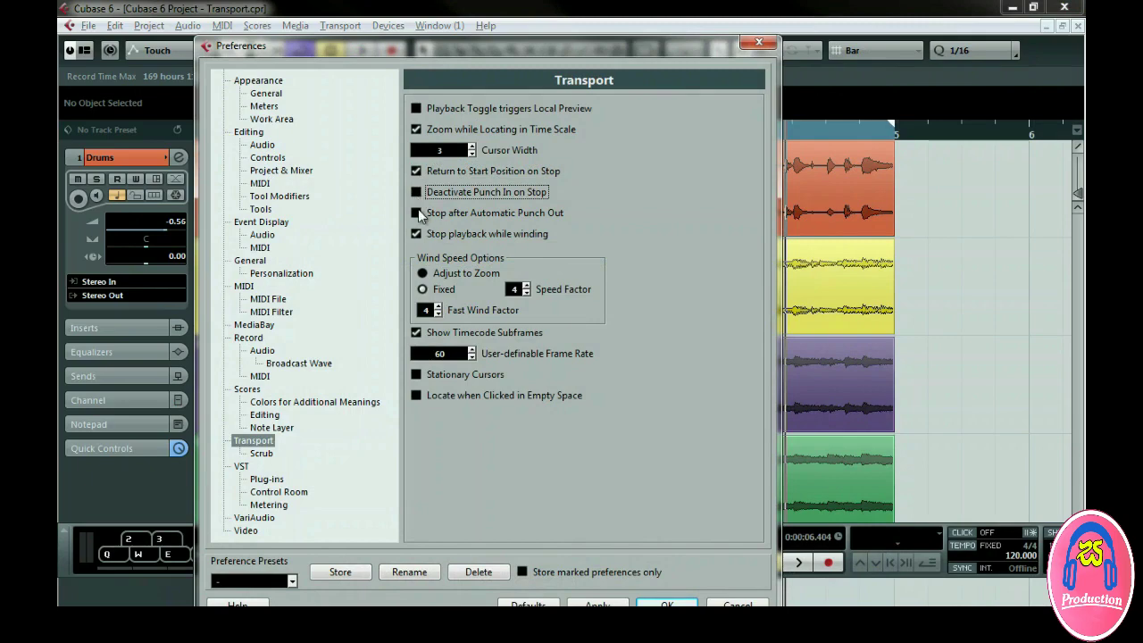
{"action": "left_click", "coordinate": [416, 234]}
{"action": "left_click", "coordinate": [415, 235]}
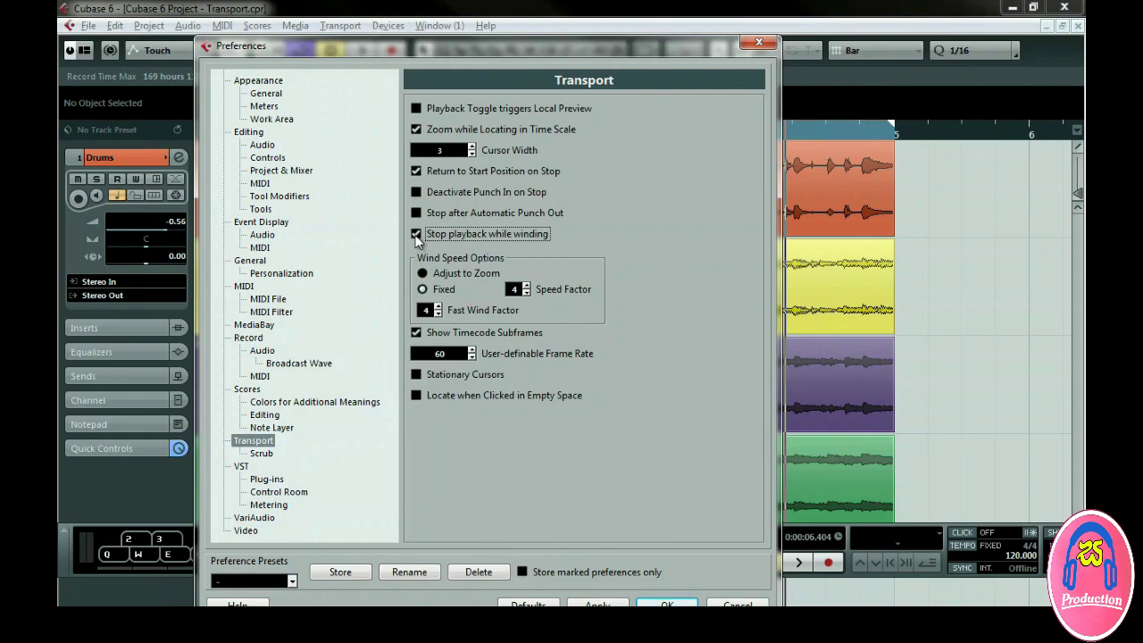
{"action": "left_click", "coordinate": [417, 239]}
{"action": "left_click", "coordinate": [417, 239]}
Use a fixed wind speed and enable Stationary Cursors and Locate when Clicked in Empty Space.
{"action": "left_click", "coordinate": [423, 274]}
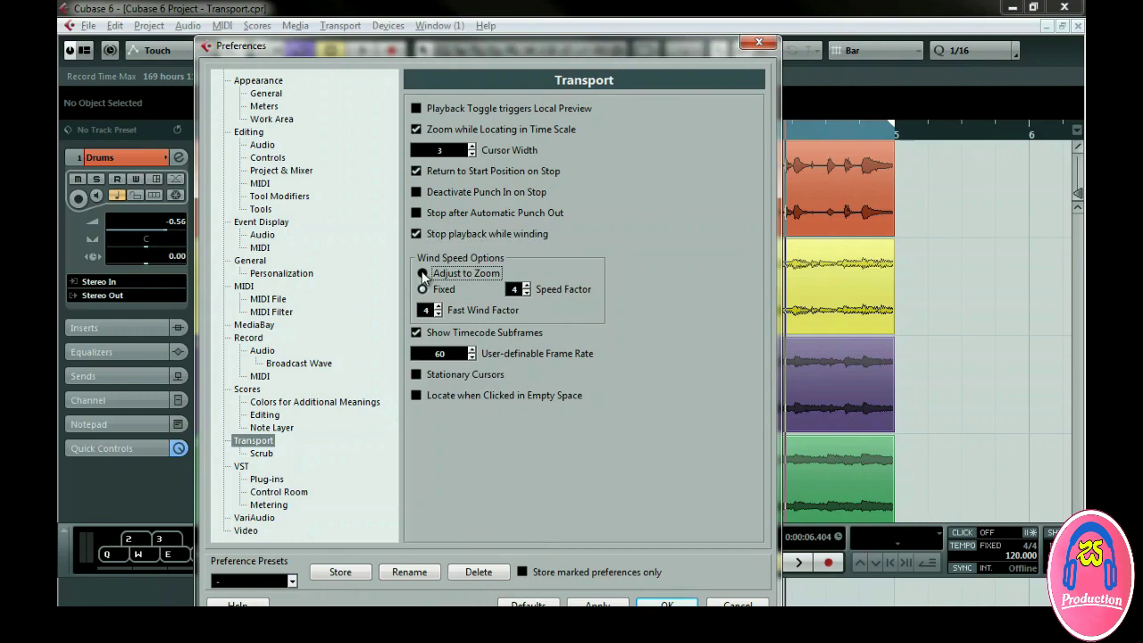
{"action": "left_click", "coordinate": [423, 275]}
{"action": "left_click", "coordinate": [424, 289]}
{"action": "left_click", "coordinate": [417, 376]}
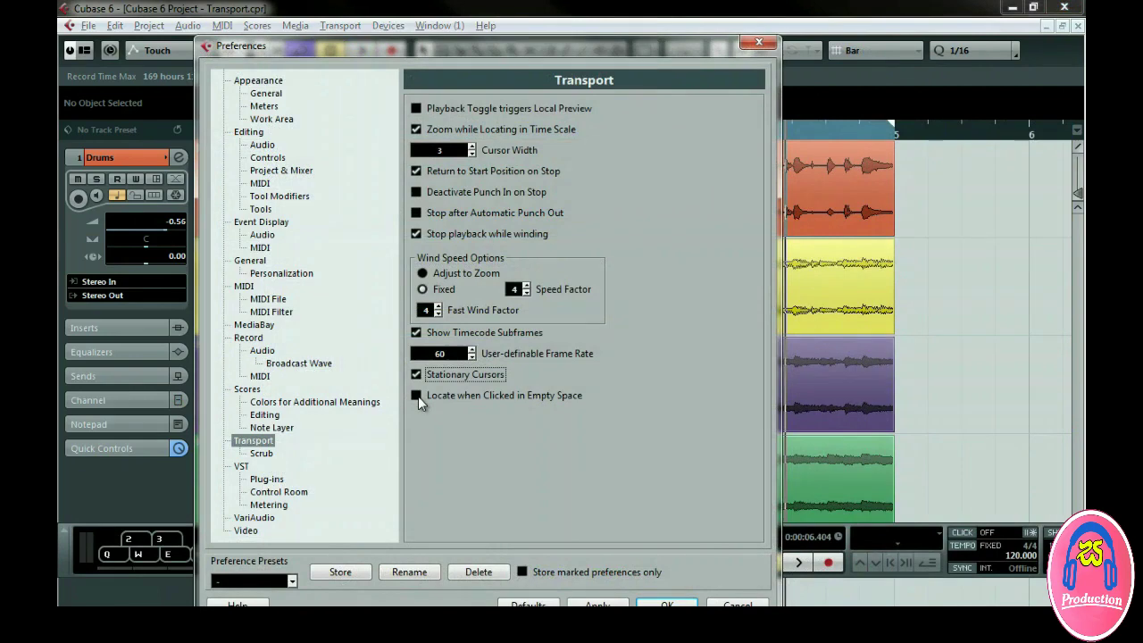
{"action": "left_click", "coordinate": [416, 395]}
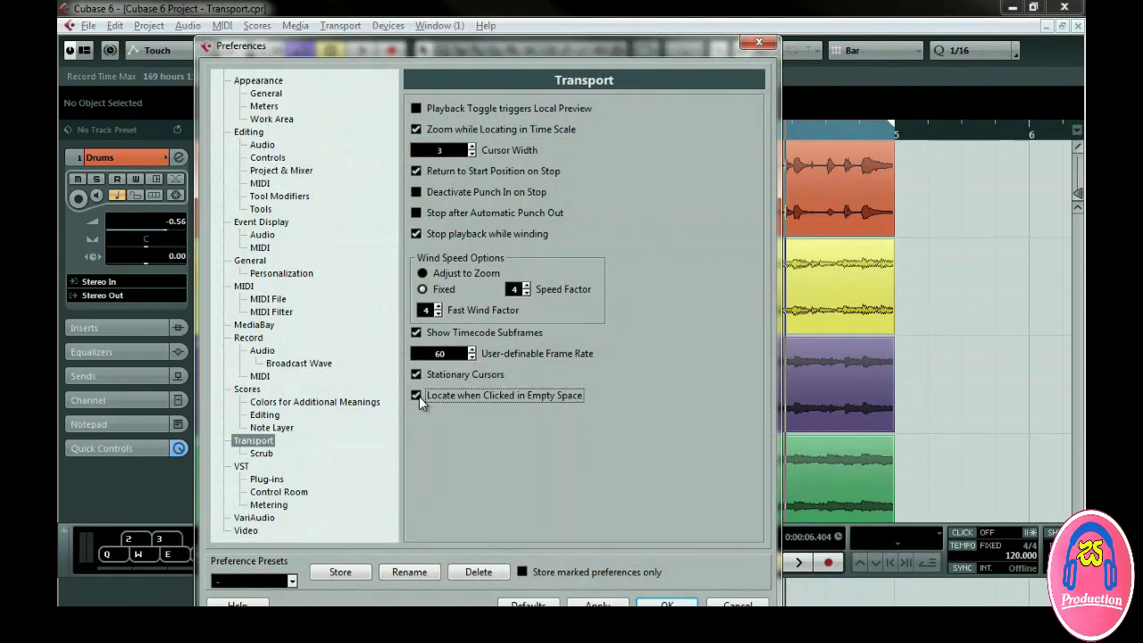